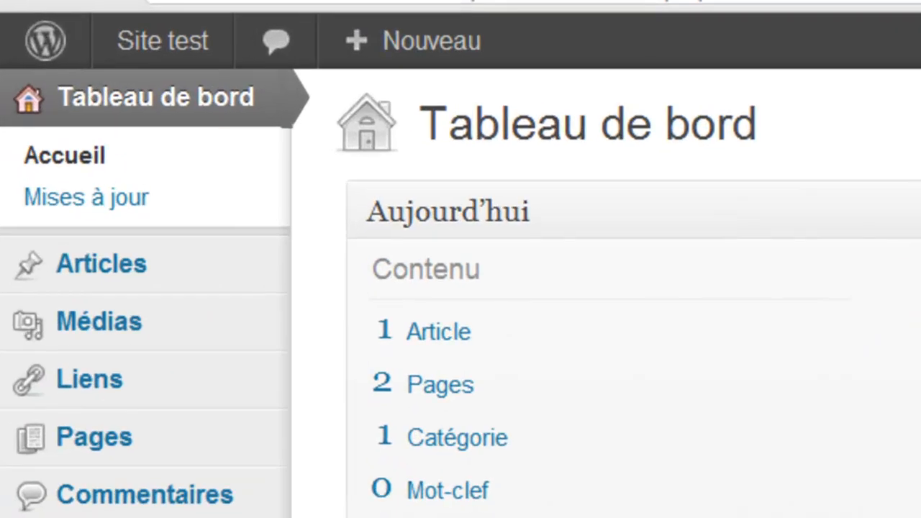
Step: Create a new article and give it the title "Article test"
{"action": "mouse_move", "coordinate": [149, 264]}
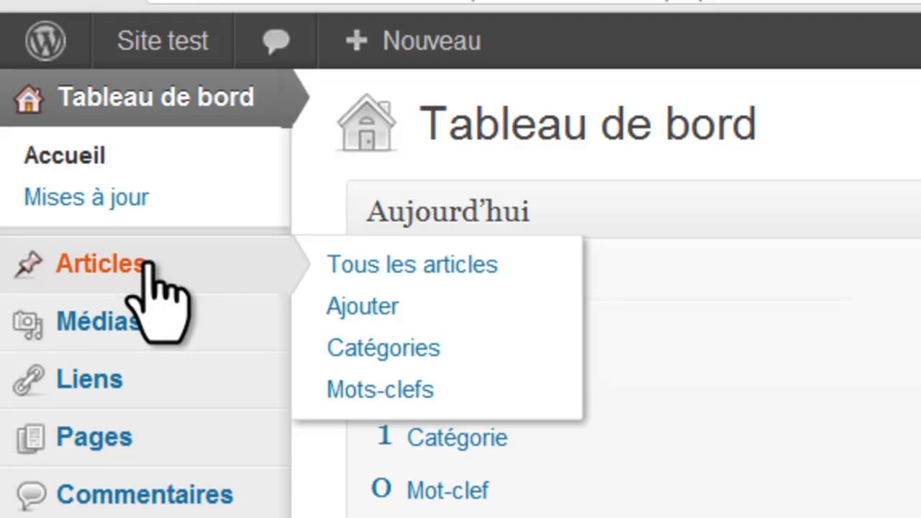
{"action": "mouse_move", "coordinate": [155, 449]}
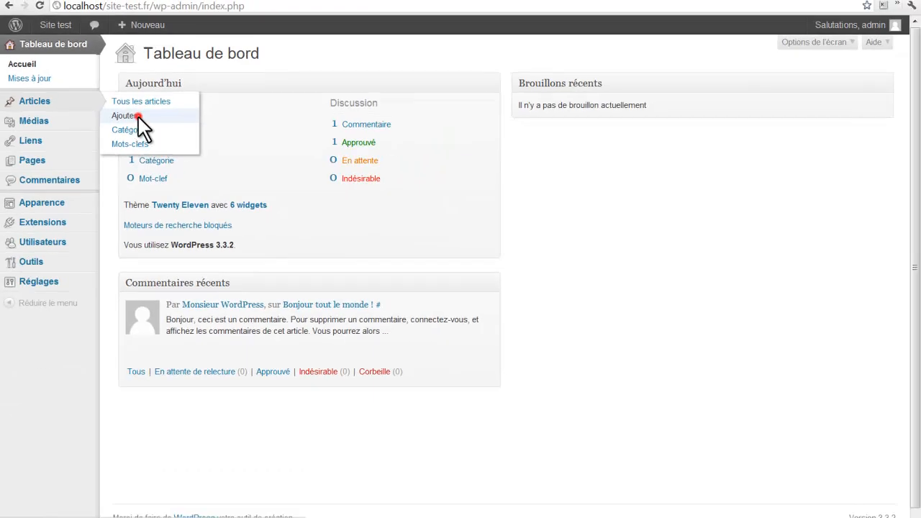
{"action": "left_click", "coordinate": [403, 310]}
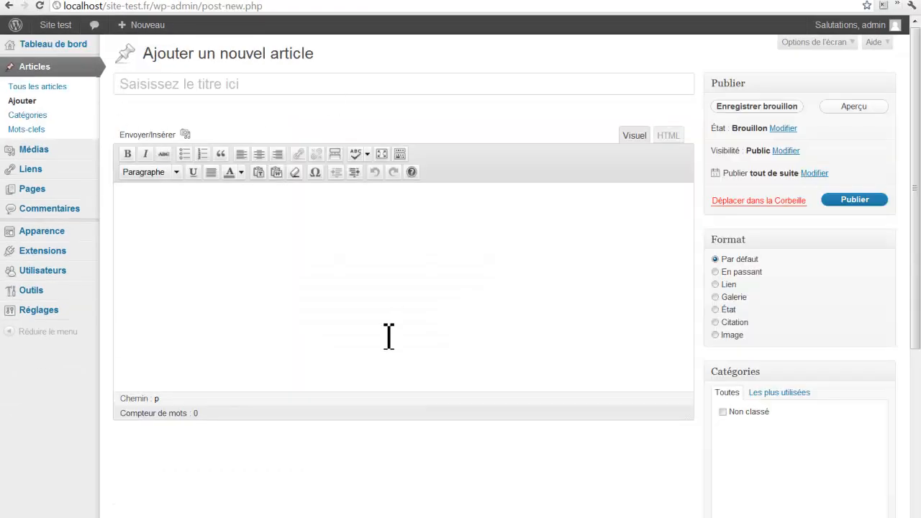
{"action": "left_click", "coordinate": [207, 87]}
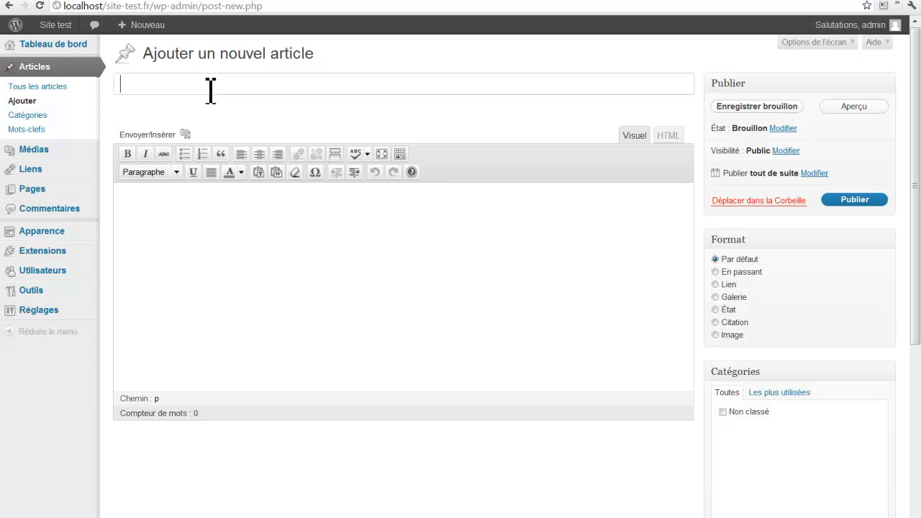
{"action": "type", "text": "rticle test"}
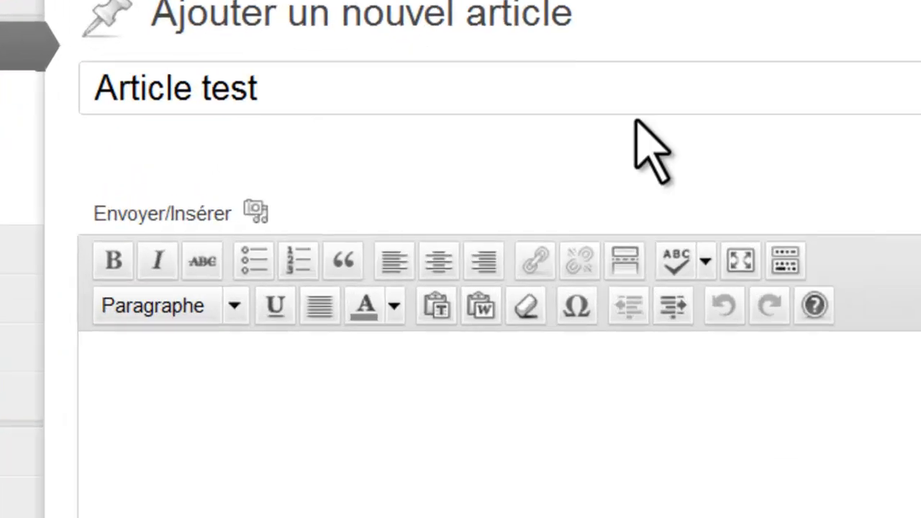
{"action": "key", "text": "Tab"}
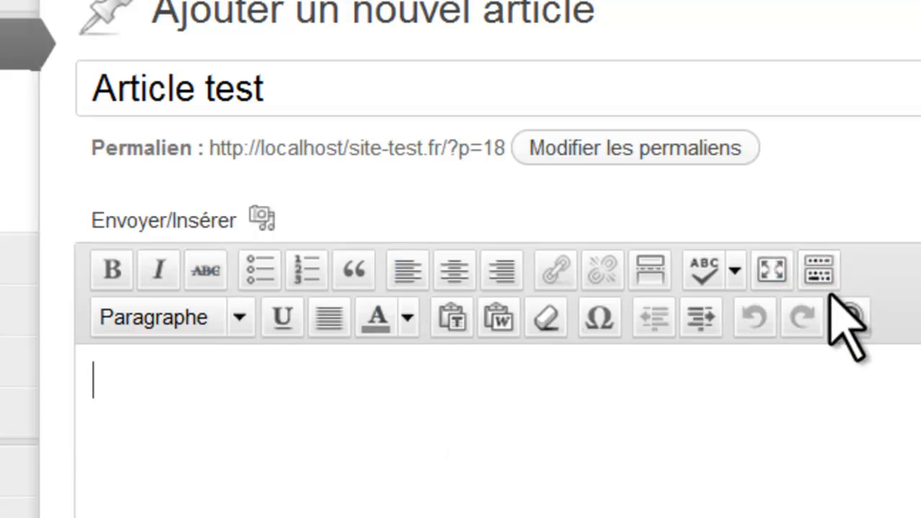
Step: Hide the editor's advanced formatting options, then enter and leave the full-screen writing mode
{"action": "left_click", "coordinate": [818, 273]}
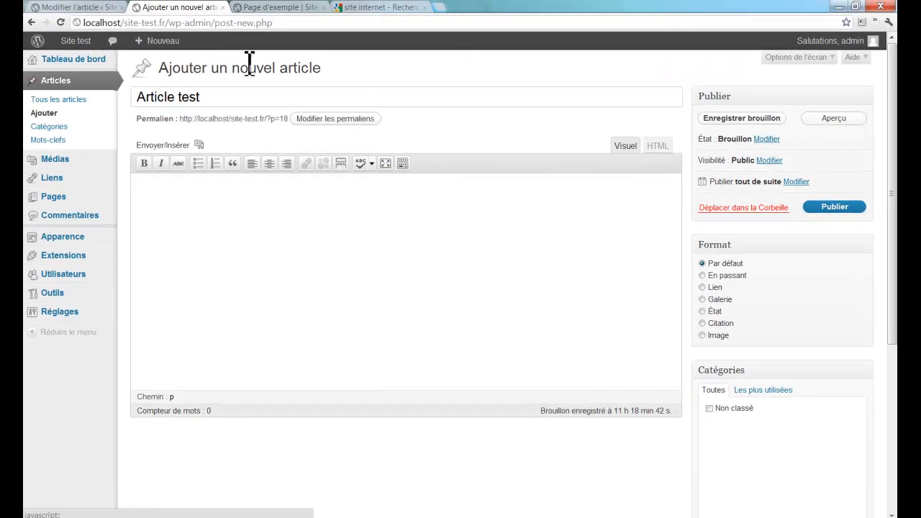
{"action": "left_click", "coordinate": [384, 164]}
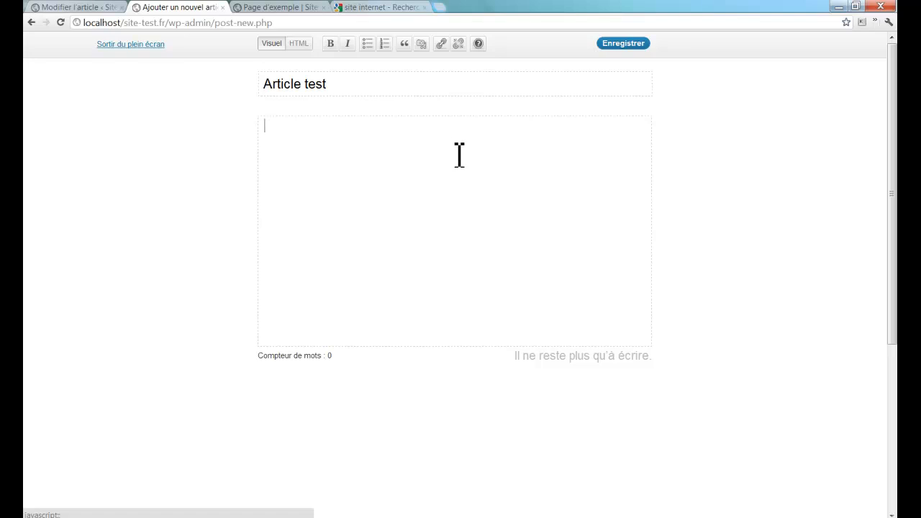
{"action": "left_click", "coordinate": [134, 45]}
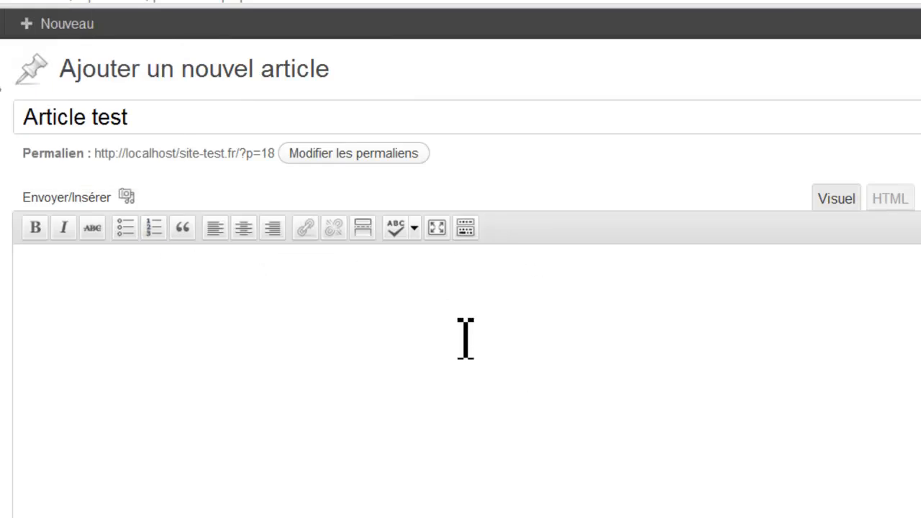
{"action": "left_click", "coordinate": [90, 276]}
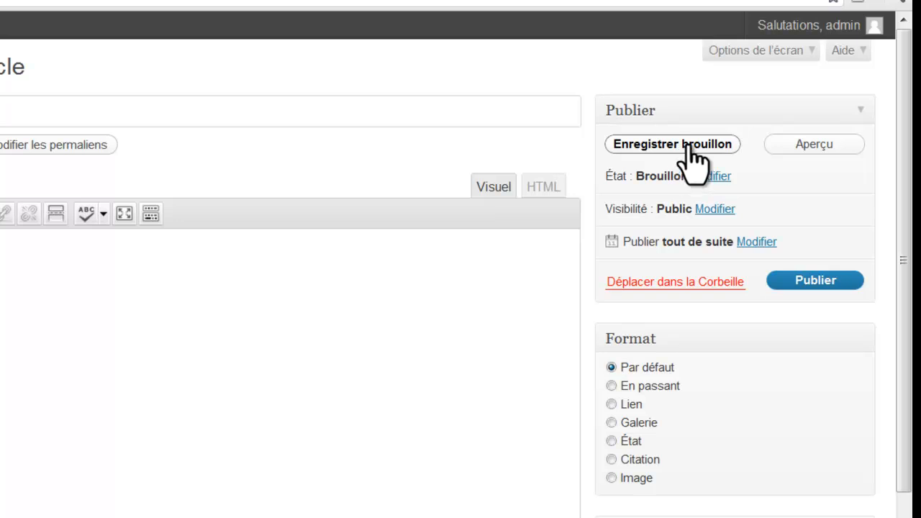
Step: Examine the article's status, visibility and publication date choices, along with the available article formats
{"action": "left_click", "coordinate": [663, 150]}
{"action": "left_click", "coordinate": [708, 177]}
{"action": "left_click", "coordinate": [701, 201]}
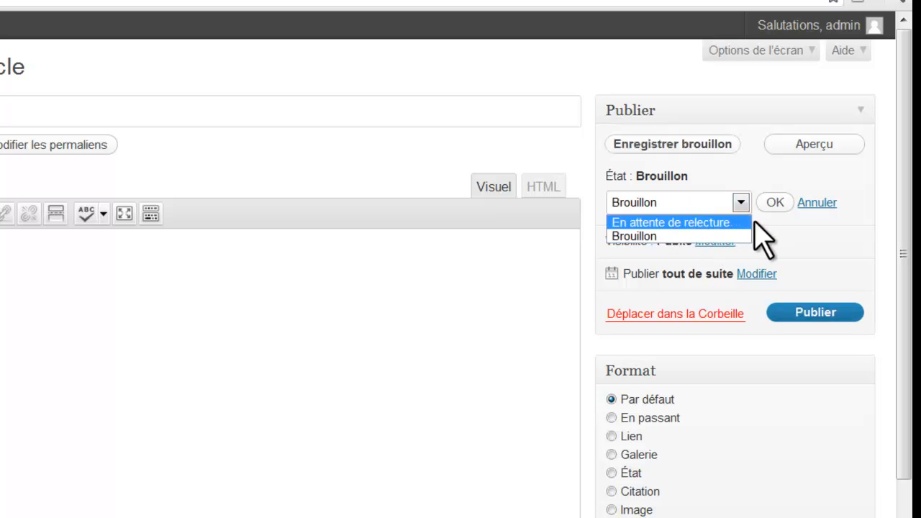
{"action": "left_click", "coordinate": [784, 229]}
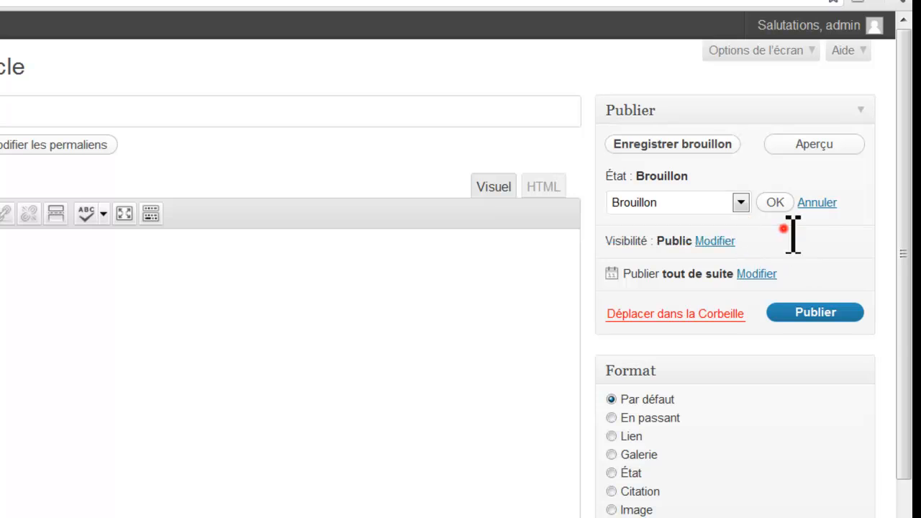
{"action": "left_click", "coordinate": [718, 241]}
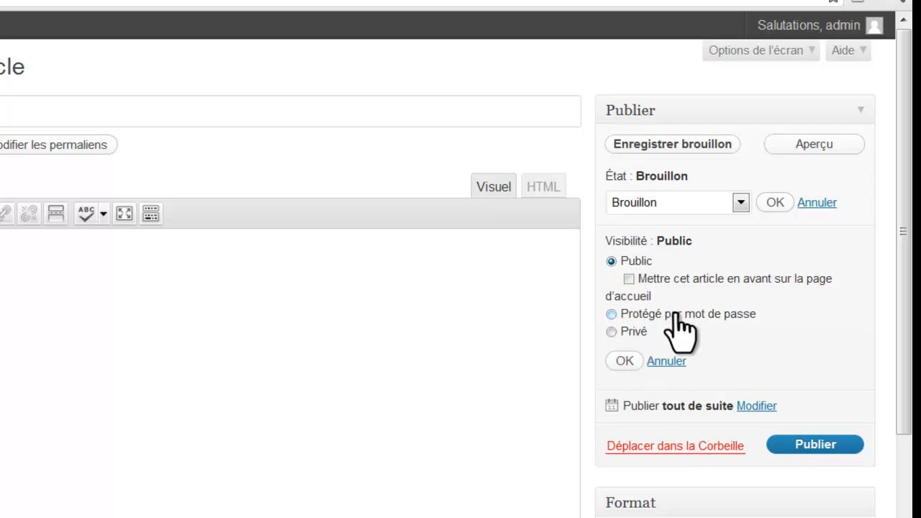
{"action": "left_click", "coordinate": [660, 361]}
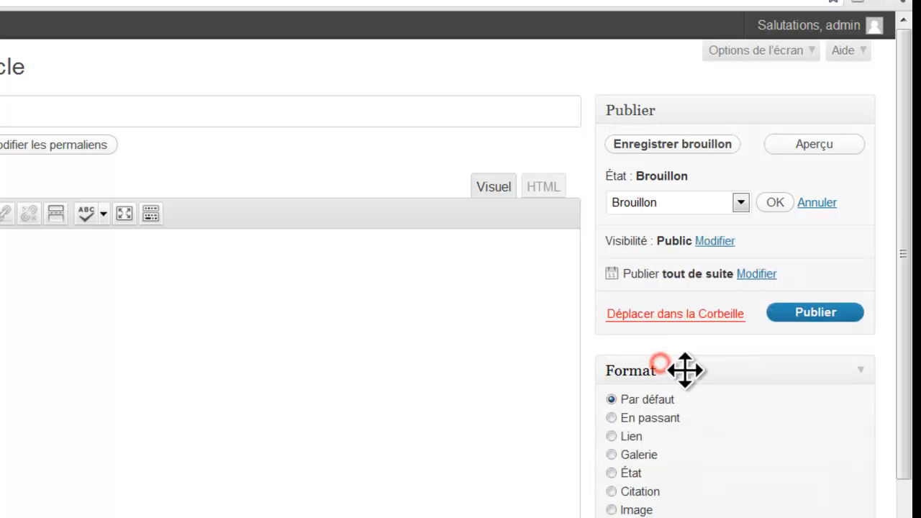
{"action": "left_click", "coordinate": [757, 275]}
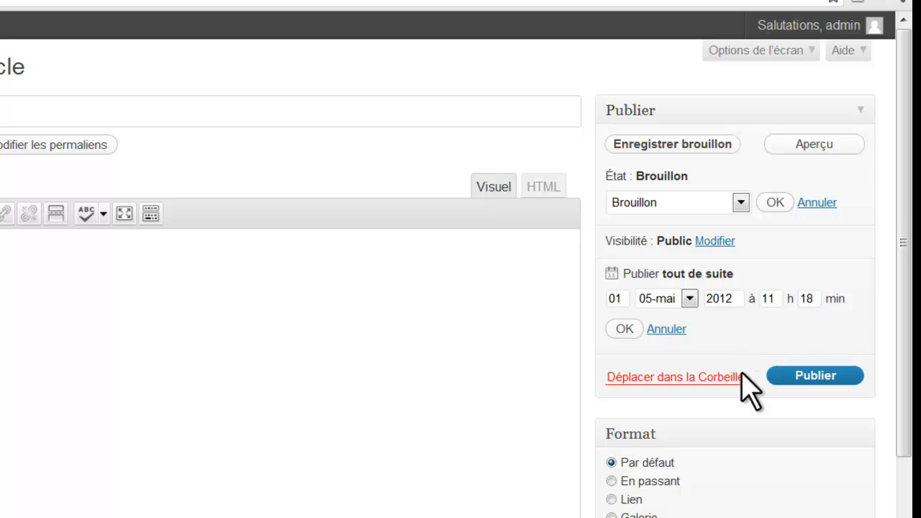
{"action": "scroll", "coordinate": [767, 405], "scroll_direction": "down", "scroll_amount": 2}
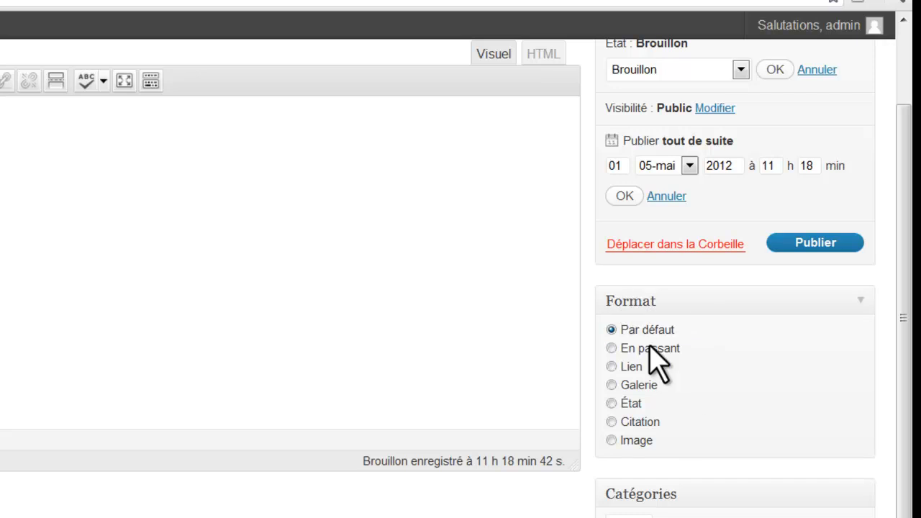
{"action": "scroll", "coordinate": [768, 506], "scroll_direction": "down", "scroll_amount": 2}
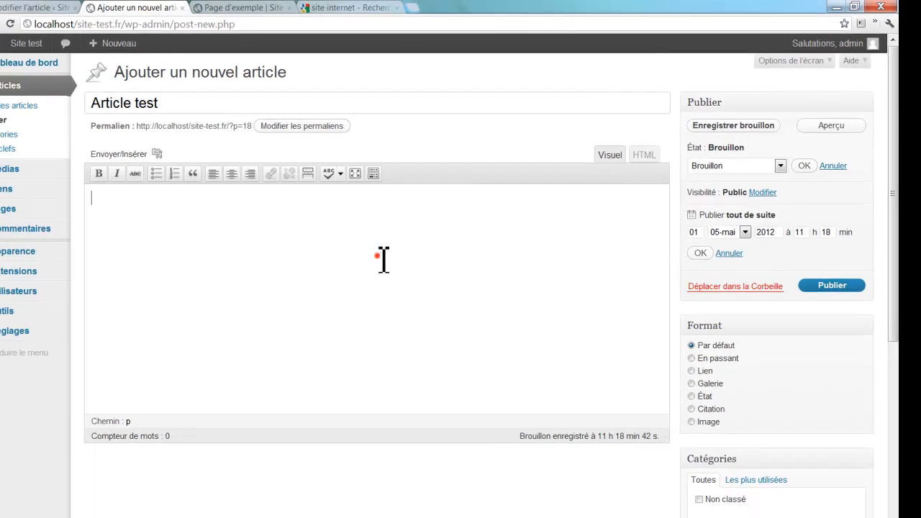
Step: Show the editor's advanced formatting options and write "Comment créer un article" in the body as a Titre 1 heading
{"action": "left_click", "coordinate": [383, 257]}
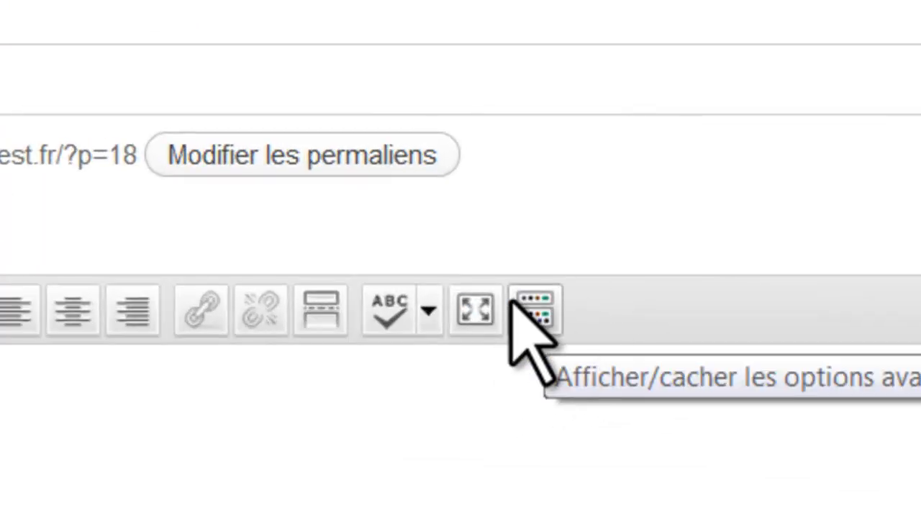
{"action": "left_click", "coordinate": [534, 314]}
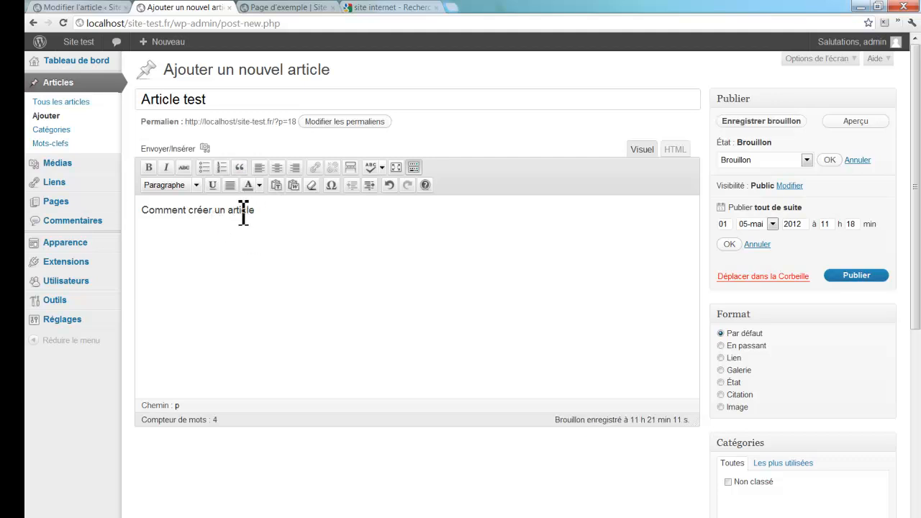
{"action": "left_click_drag", "start_coordinate": [260, 213], "coordinate": [144, 222]}
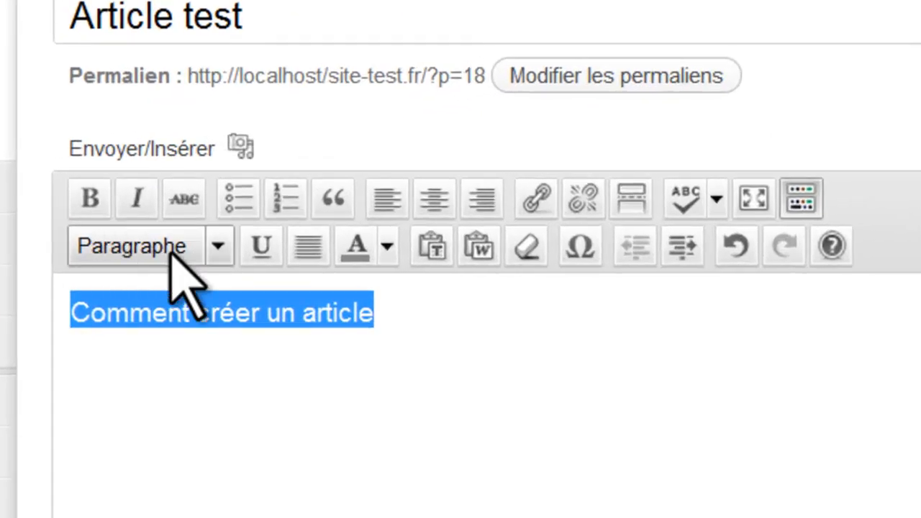
{"action": "left_click", "coordinate": [218, 246]}
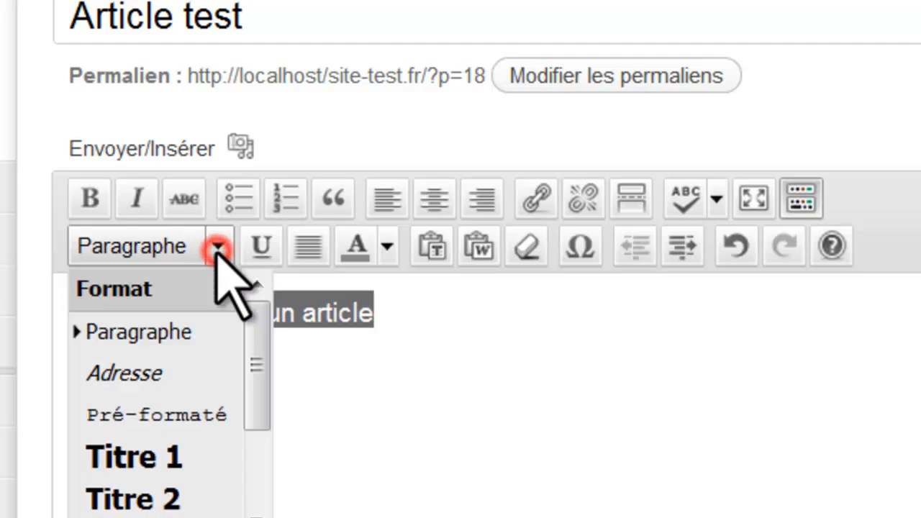
{"action": "left_click", "coordinate": [182, 449]}
Step: Add the line "Un article wordpress" below the main heading and format it as Titre 2
{"action": "left_click", "coordinate": [460, 366]}
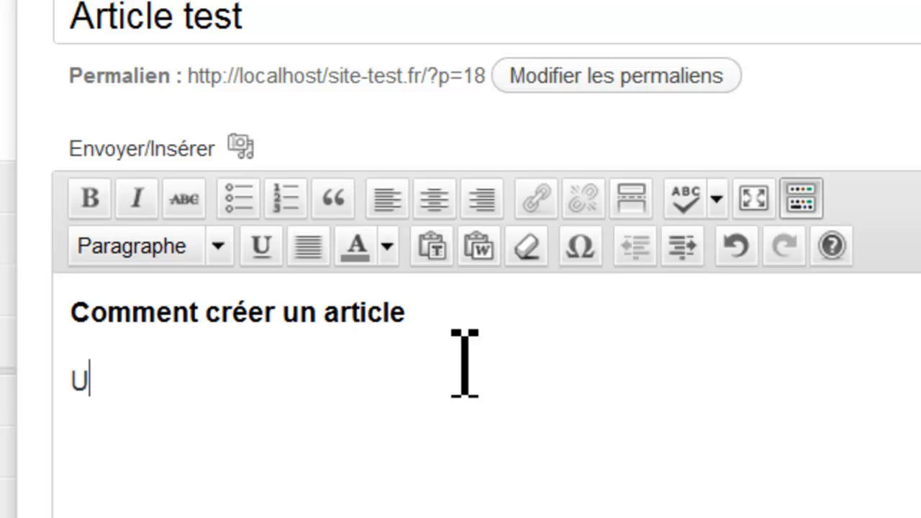
{"action": "type", "text": "Un article word"}
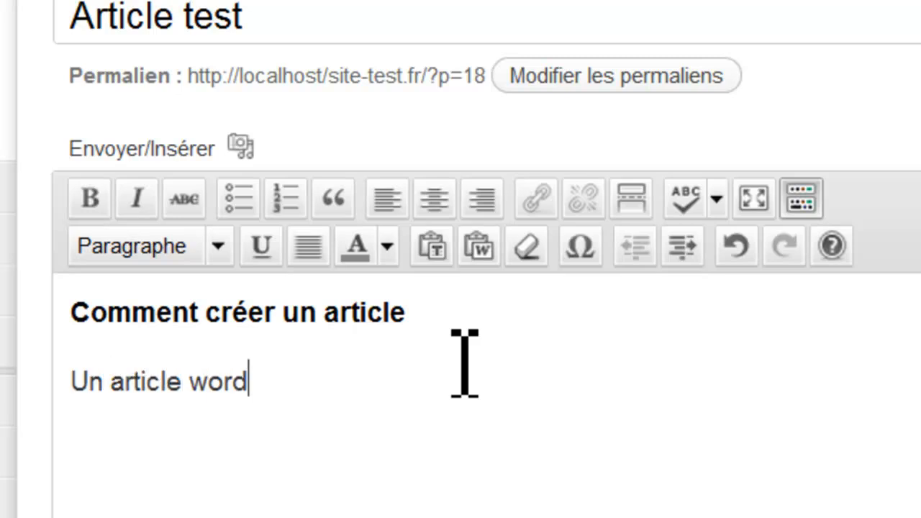
{"action": "type", "text": "press"}
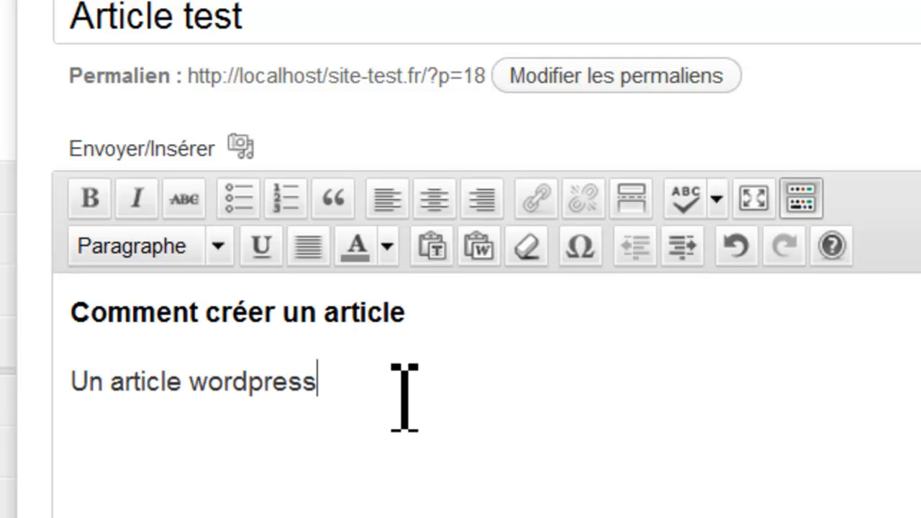
{"action": "left_click_drag", "start_coordinate": [387, 387], "coordinate": [71, 381]}
{"action": "left_click", "coordinate": [146, 245]}
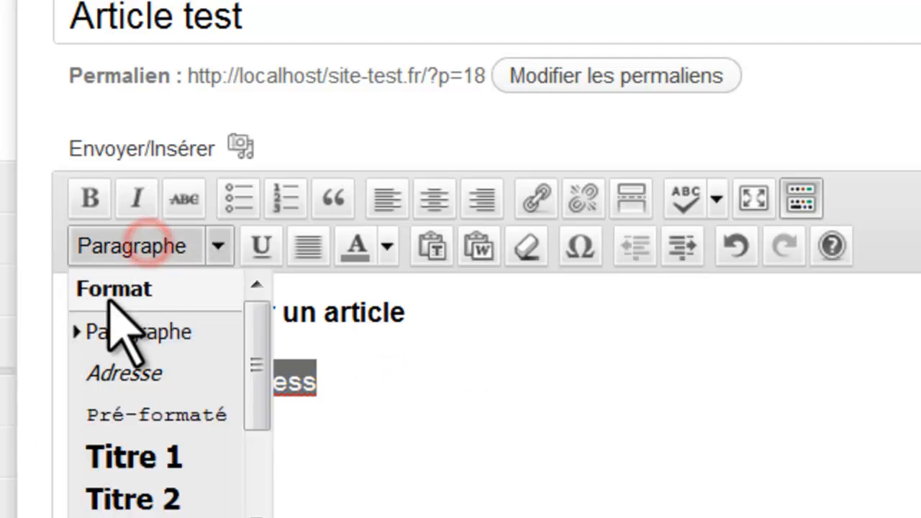
{"action": "left_click", "coordinate": [146, 499]}
{"action": "left_click", "coordinate": [278, 432]}
Step: Capitalize the subheading's last word as "WordPress" and add the paragraph "Pour créer un site WordPress, il faut...." below it
{"action": "left_click", "coordinate": [460, 370]}
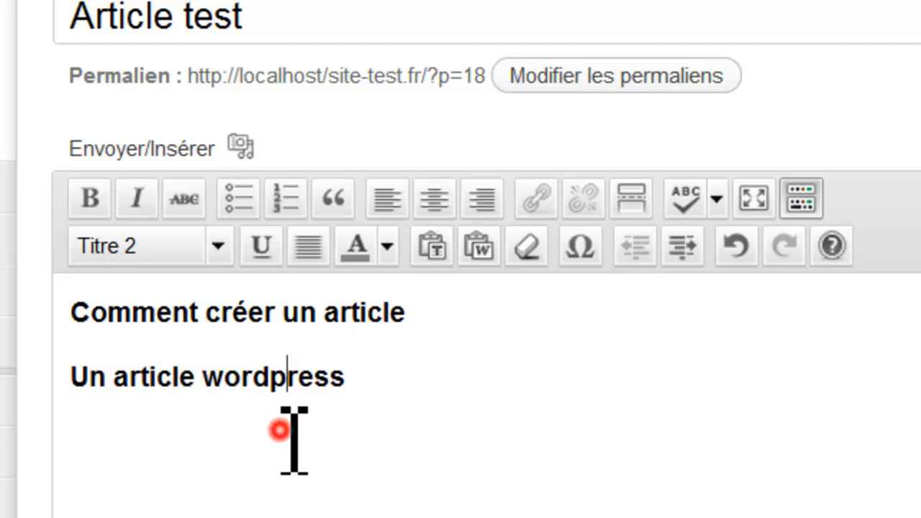
{"action": "key", "text": "Return"}
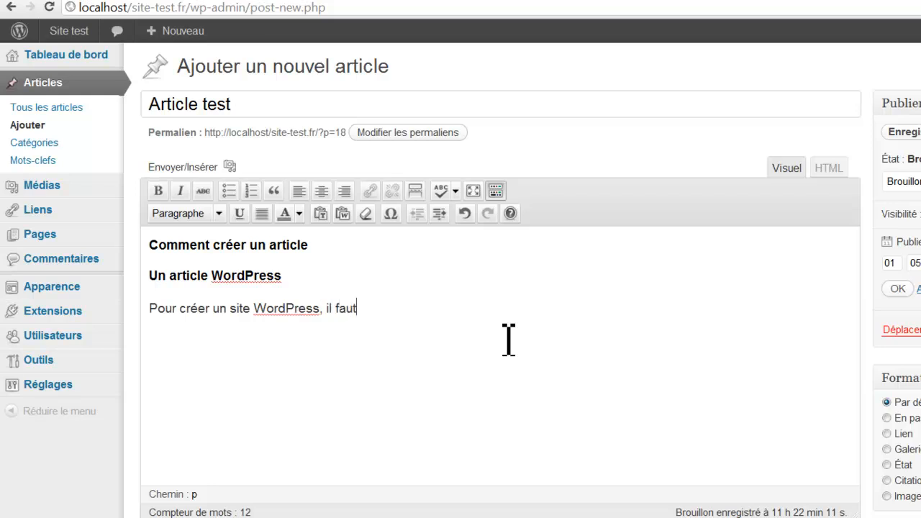
{"action": "type", "text": "...."}
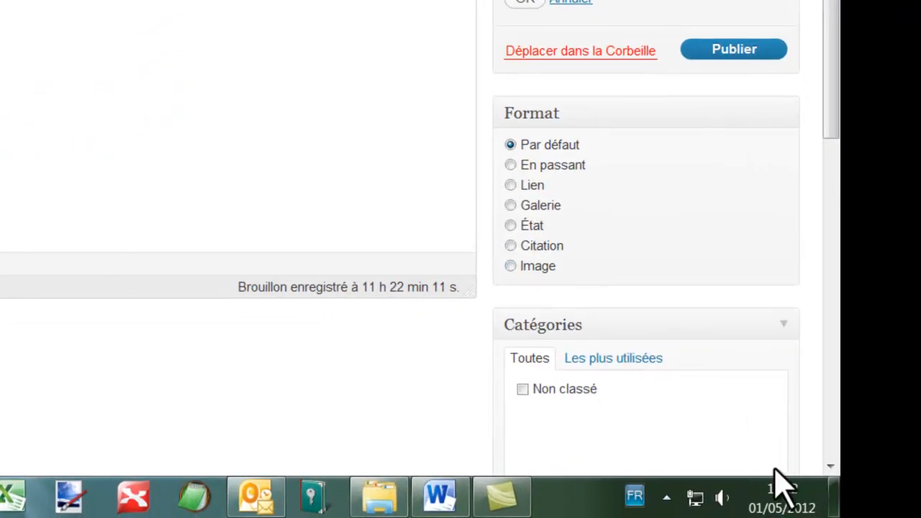
Step: Add a new category named "WordPress" to the article, without a parent category
{"action": "scroll", "coordinate": [630, 392], "scroll_direction": "down", "scroll_amount": 4}
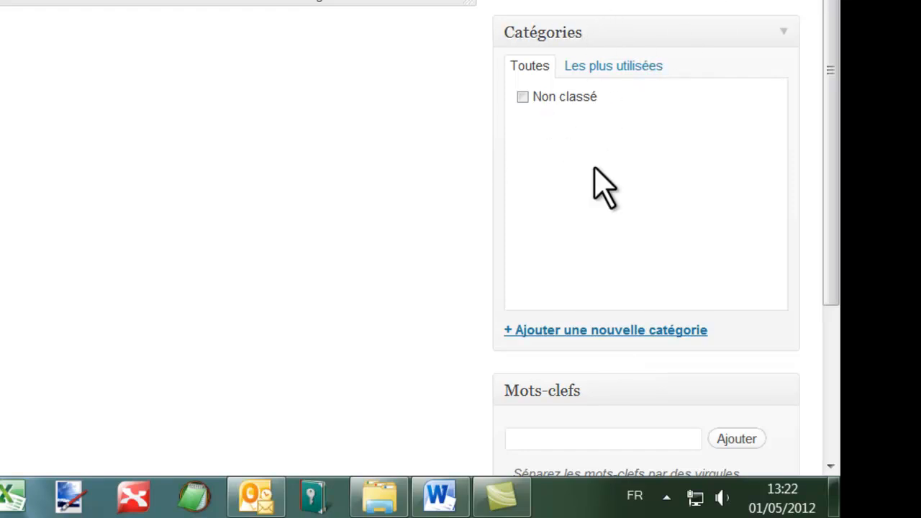
{"action": "scroll", "coordinate": [599, 126], "scroll_direction": "up", "scroll_amount": 2}
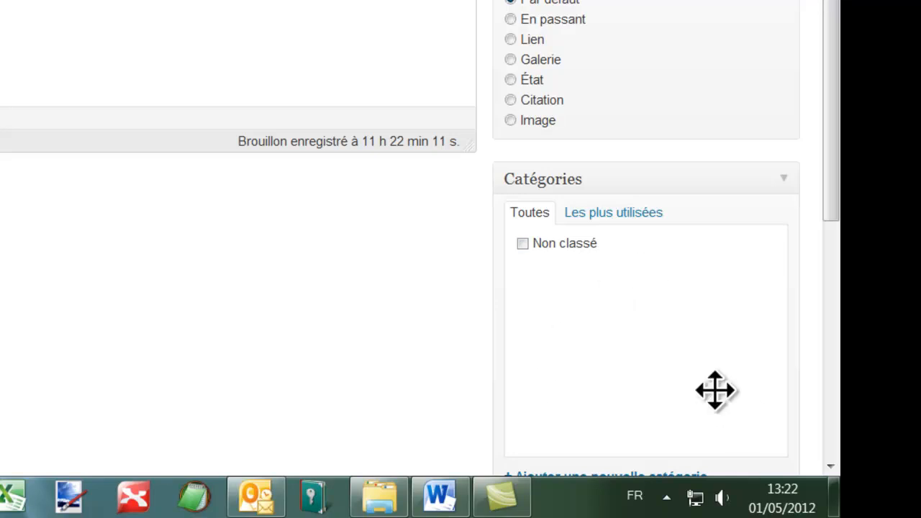
{"action": "scroll", "coordinate": [713, 405], "scroll_direction": "down", "scroll_amount": 2}
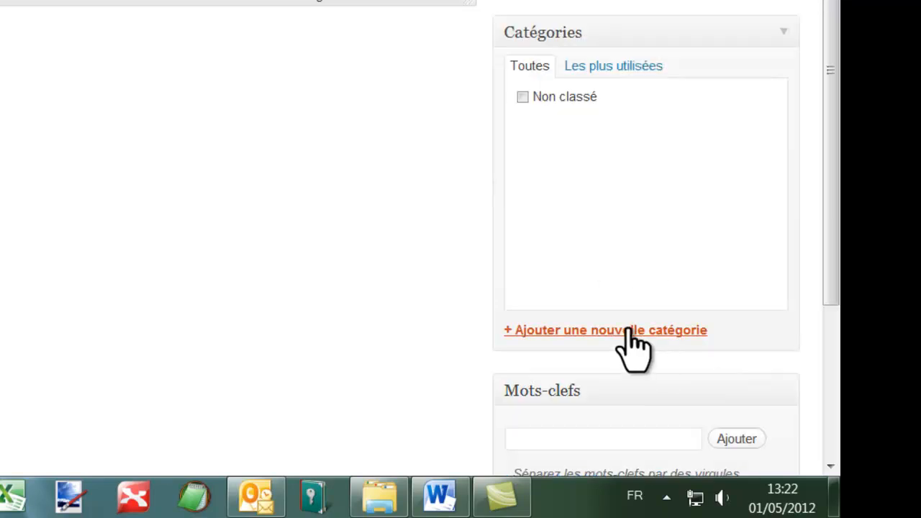
{"action": "left_click", "coordinate": [580, 332]}
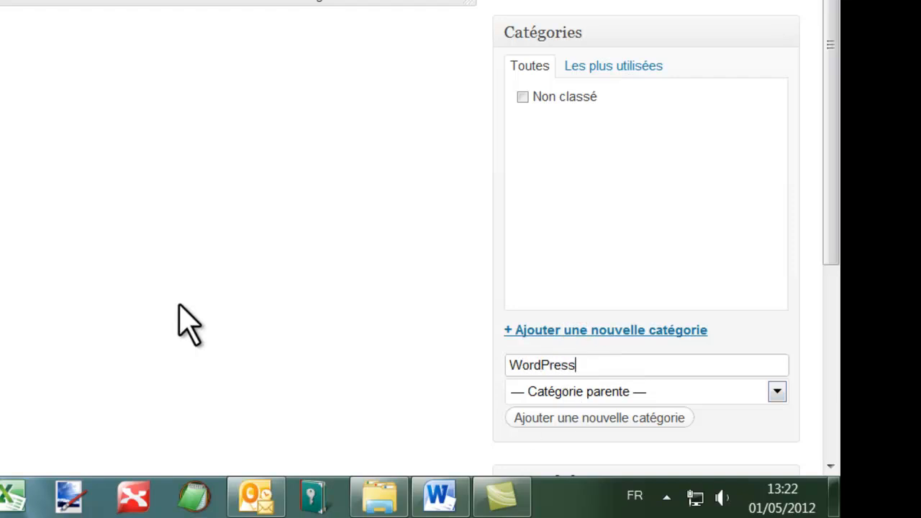
{"action": "scroll", "coordinate": [180, 324], "scroll_direction": "up", "scroll_amount": 4}
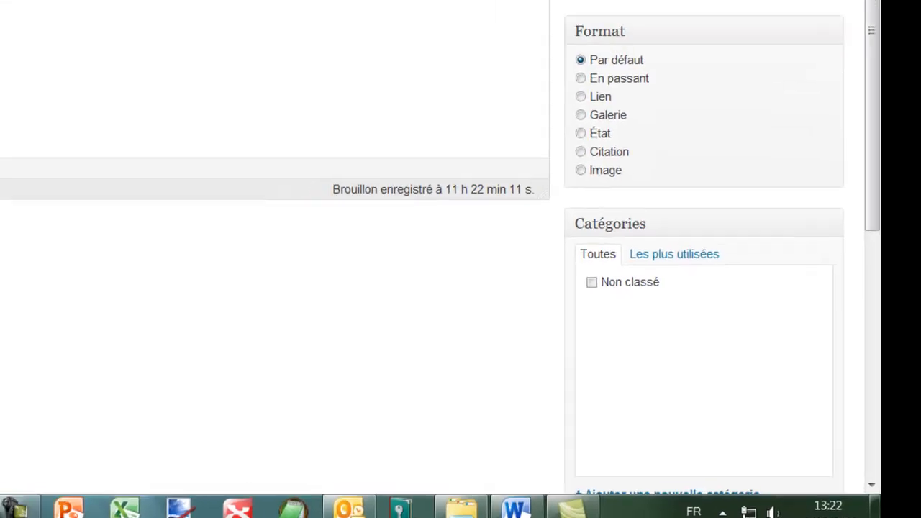
{"action": "scroll", "coordinate": [337, 70], "scroll_direction": "down", "scroll_amount": 2}
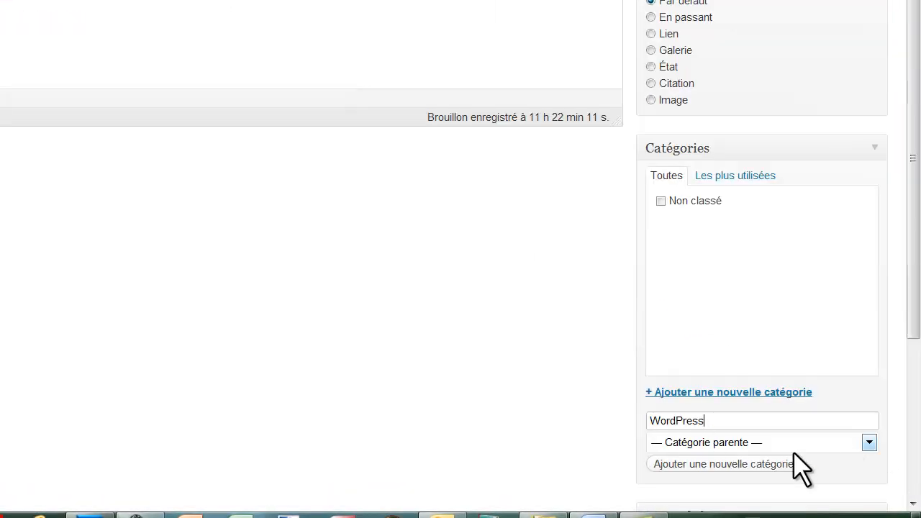
{"action": "left_click", "coordinate": [711, 468]}
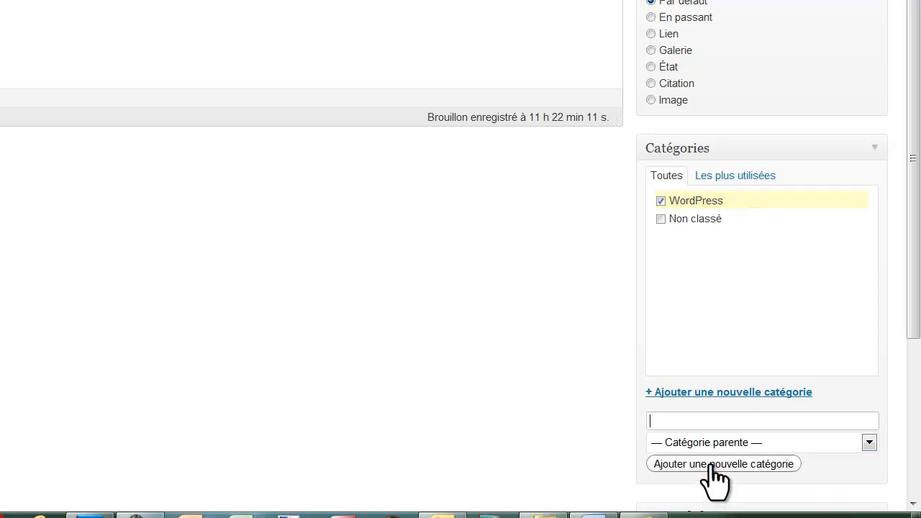
Step: Add a new category named "Débuter avec WordPress" to the article, with "WordPress" as its parent category
{"action": "left_click", "coordinate": [705, 423]}
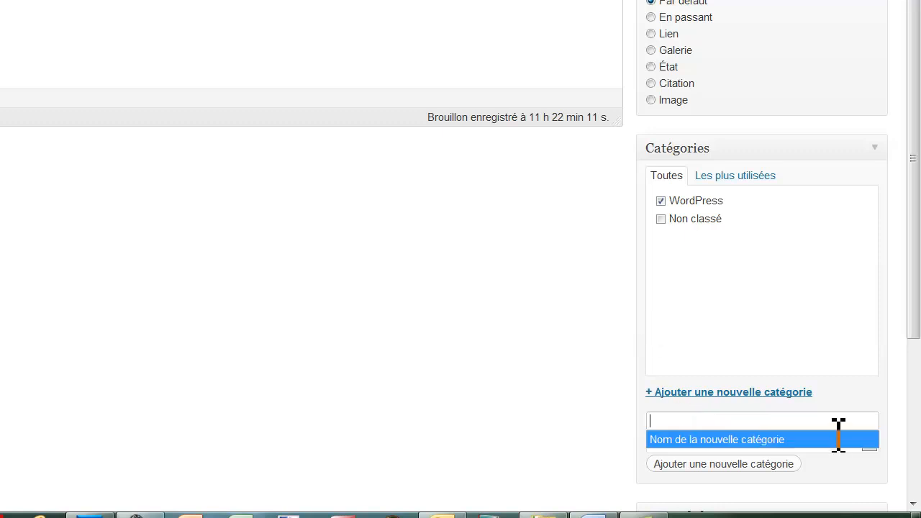
{"action": "type", "text": "Dé"}
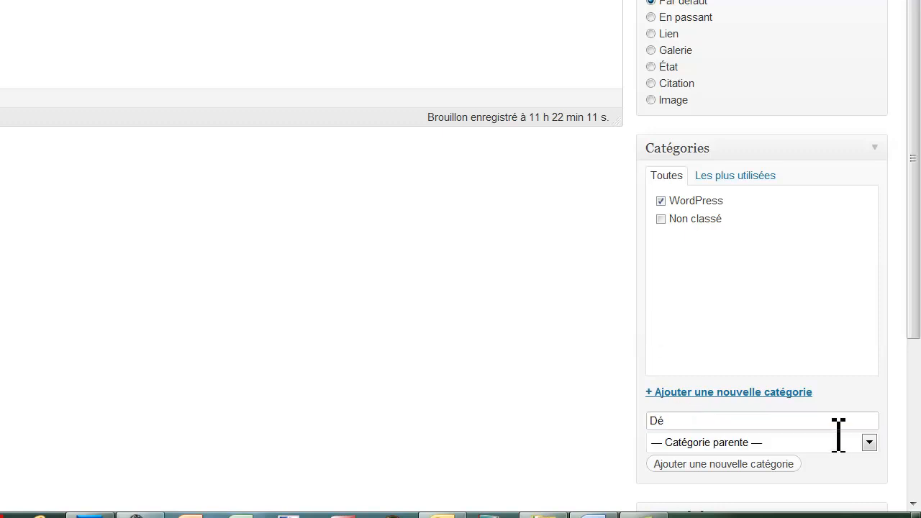
{"action": "type", "text": "buter avec WordPress"}
{"action": "left_click", "coordinate": [746, 444]}
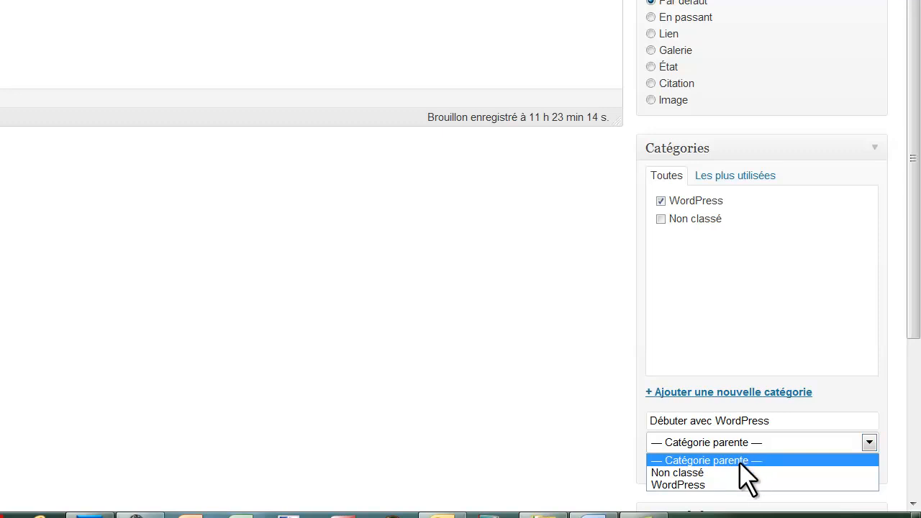
{"action": "left_click", "coordinate": [704, 487]}
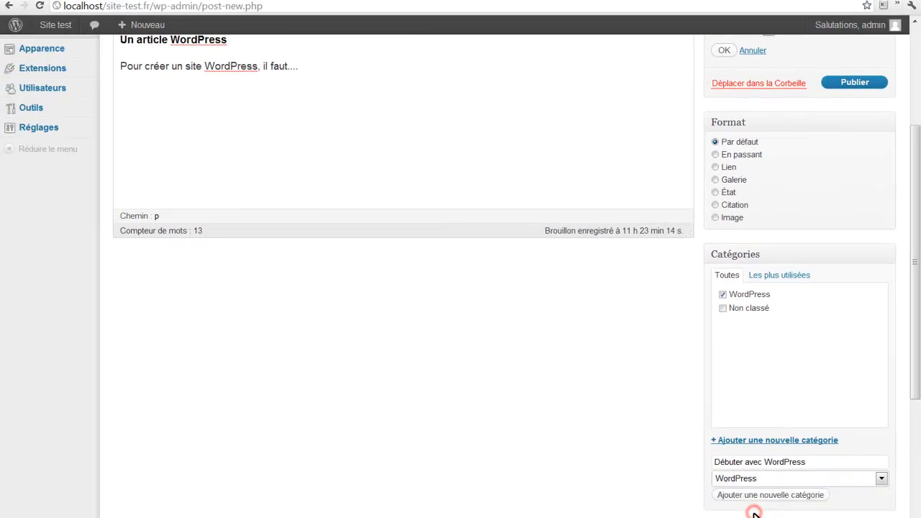
{"action": "left_click", "coordinate": [787, 495]}
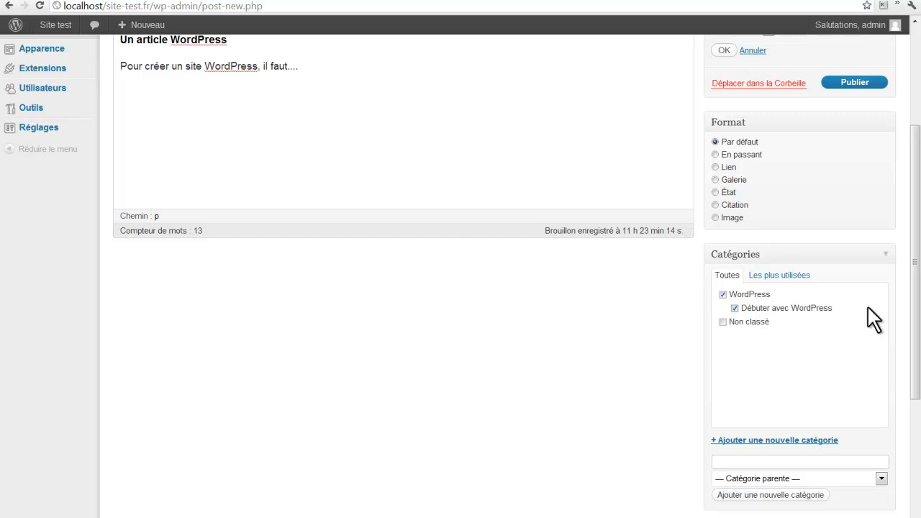
Step: Save the article as a draft and open its preview on the site
{"action": "left_click_drag", "start_coordinate": [915, 336], "coordinate": [917, 231]}
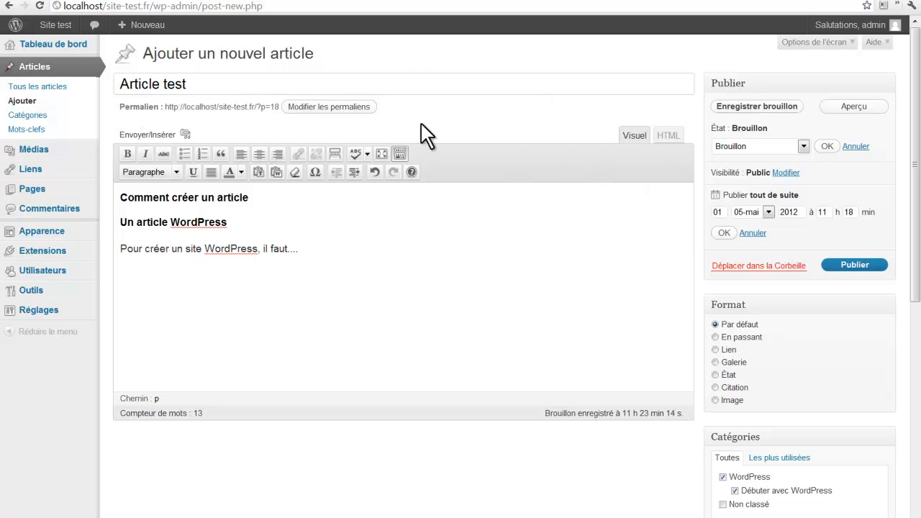
{"action": "left_click", "coordinate": [766, 109]}
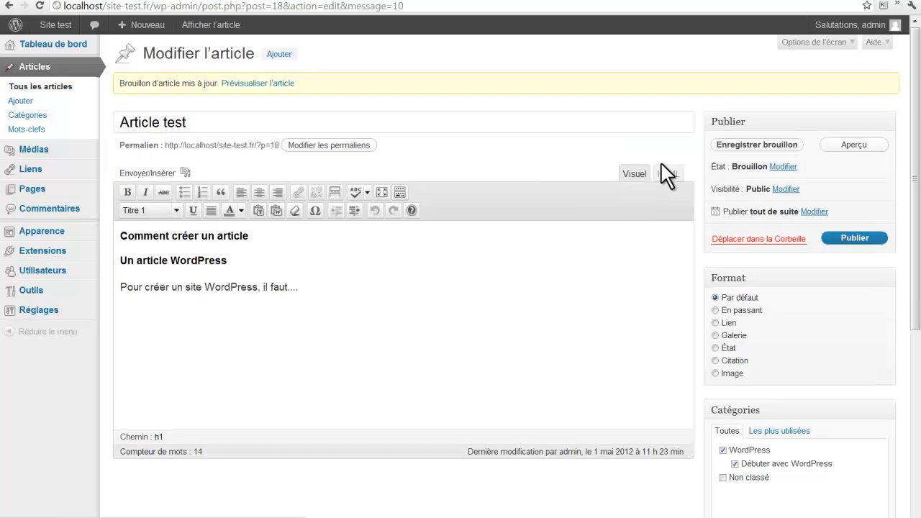
{"action": "left_click", "coordinate": [845, 147]}
Step: Examine the article preview, checking the title, both headings, the body paragraph, the assigned categories and the comment form
{"action": "right_click", "coordinate": [422, 284]}
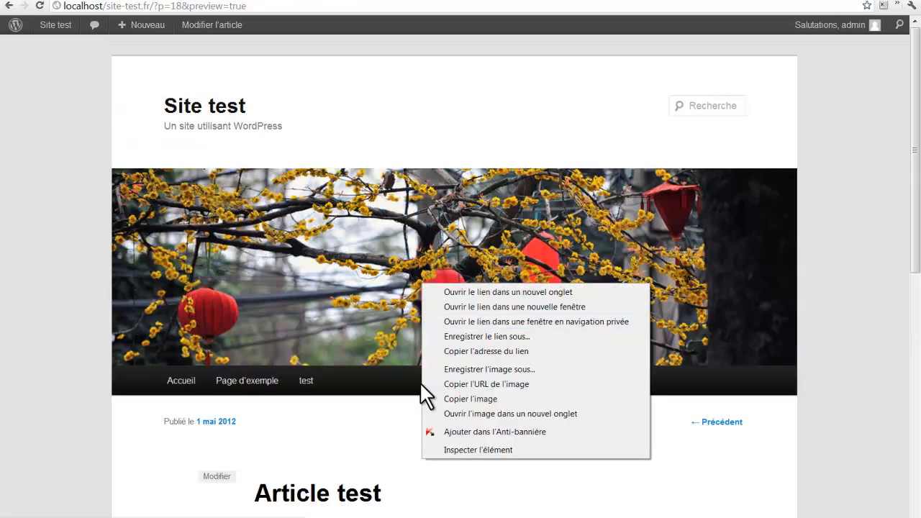
{"action": "left_click", "coordinate": [393, 405]}
{"action": "scroll", "coordinate": [393, 405], "scroll_direction": "down", "scroll_amount": 2}
{"action": "scroll", "coordinate": [388, 394], "scroll_direction": "down", "scroll_amount": 1}
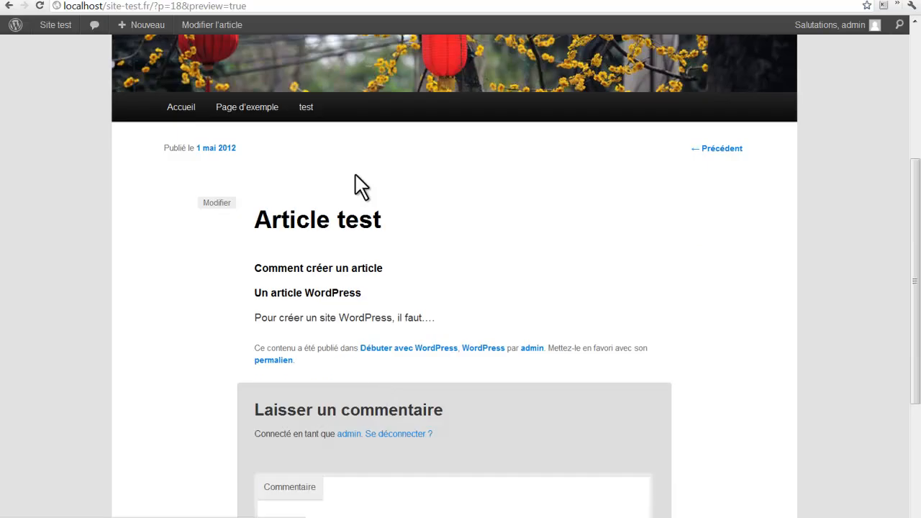
{"action": "left_click_drag", "start_coordinate": [392, 210], "coordinate": [255, 217]}
{"action": "left_click_drag", "start_coordinate": [391, 265], "coordinate": [263, 264]}
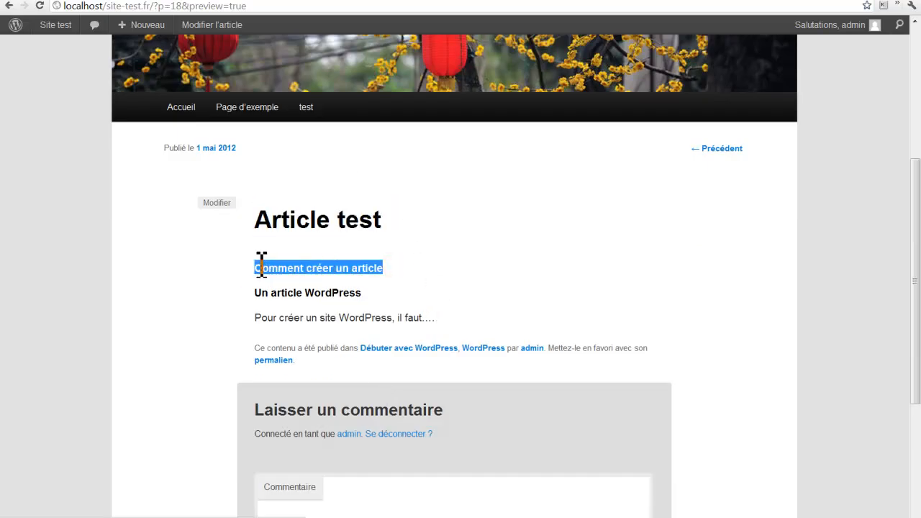
{"action": "left_click_drag", "start_coordinate": [366, 293], "coordinate": [254, 296]}
{"action": "left_click_drag", "start_coordinate": [438, 323], "coordinate": [254, 318]}
{"action": "scroll", "coordinate": [365, 312], "scroll_direction": "down", "scroll_amount": 3}
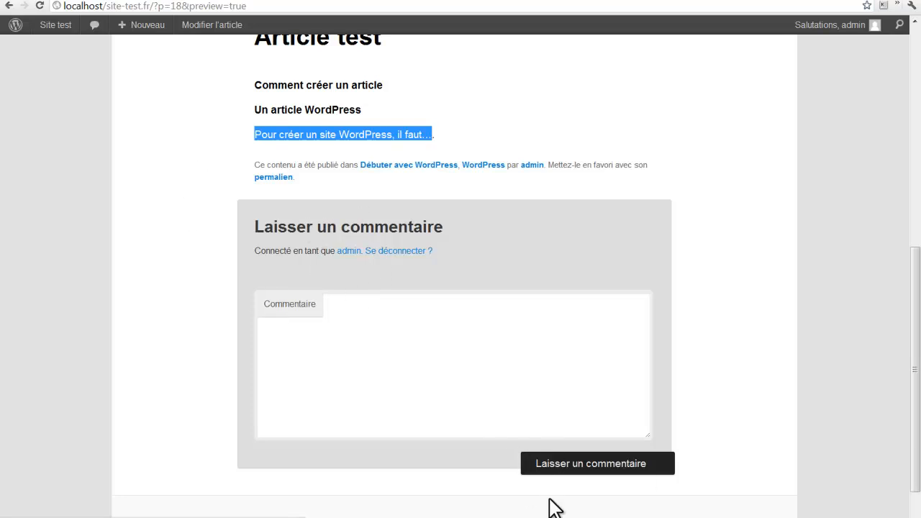
{"action": "scroll", "coordinate": [365, 312], "scroll_direction": "up", "scroll_amount": 5}
Step: Go back to the administration's article list and open the quick edit options of the "Article test" draft
{"action": "left_click", "coordinate": [92, 2]}
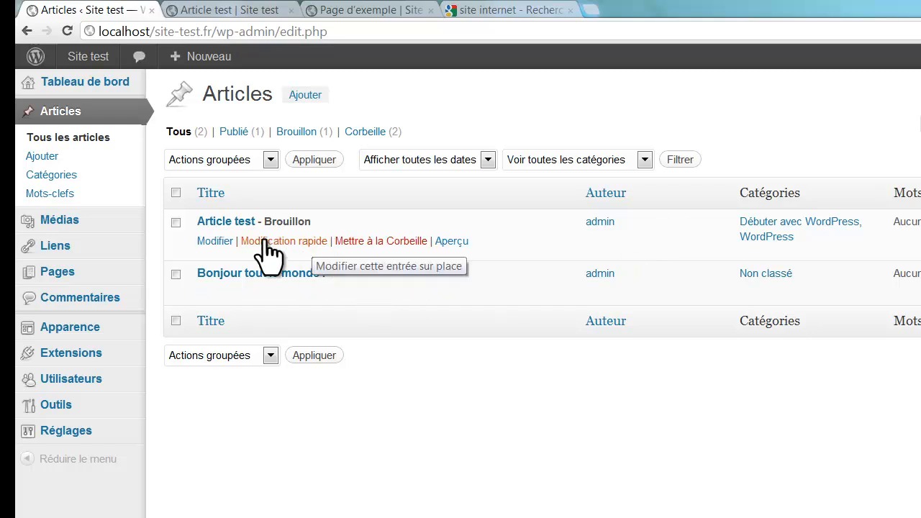
{"action": "left_click_drag", "start_coordinate": [264, 219], "coordinate": [323, 231]}
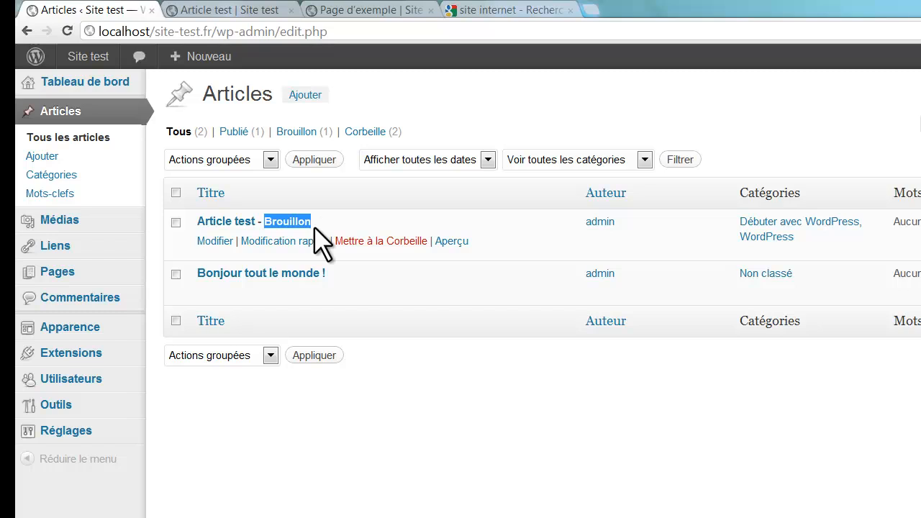
{"action": "left_click", "coordinate": [346, 221]}
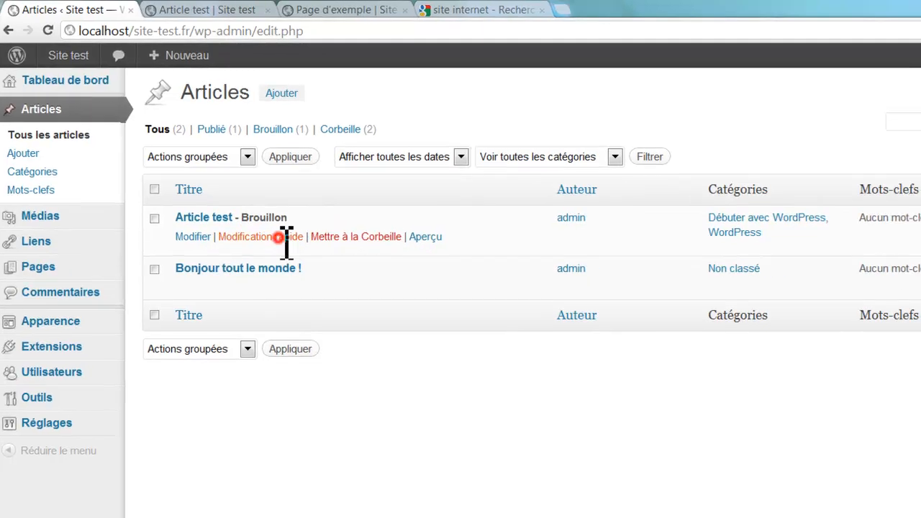
{"action": "left_click", "coordinate": [302, 243]}
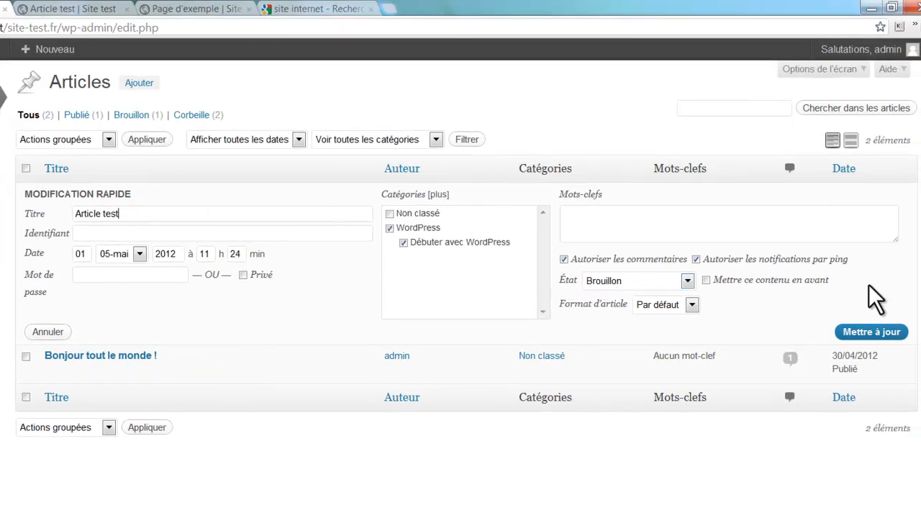
{"action": "left_click", "coordinate": [123, 213]}
{"action": "left_click", "coordinate": [92, 234]}
Step: Inspect the identifier part of the article's web address in its preview, and return to the quick edit options
{"action": "left_click", "coordinate": [89, 2]}
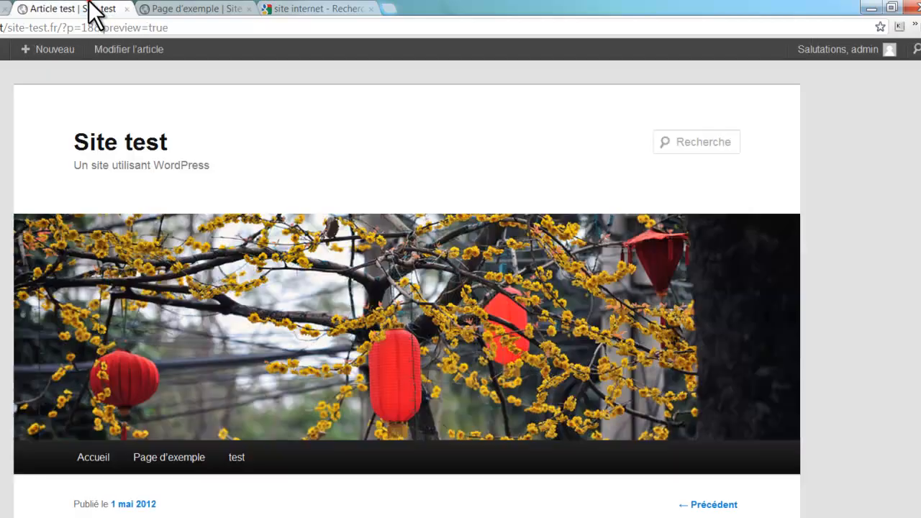
{"action": "left_click", "coordinate": [194, 2]}
{"action": "left_click", "coordinate": [114, 9]}
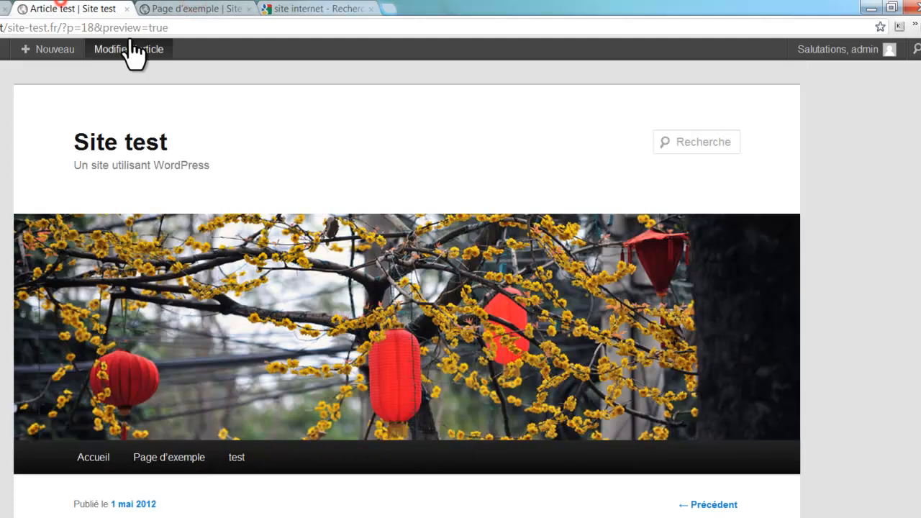
{"action": "left_click_drag", "start_coordinate": [61, 27], "coordinate": [191, 27]}
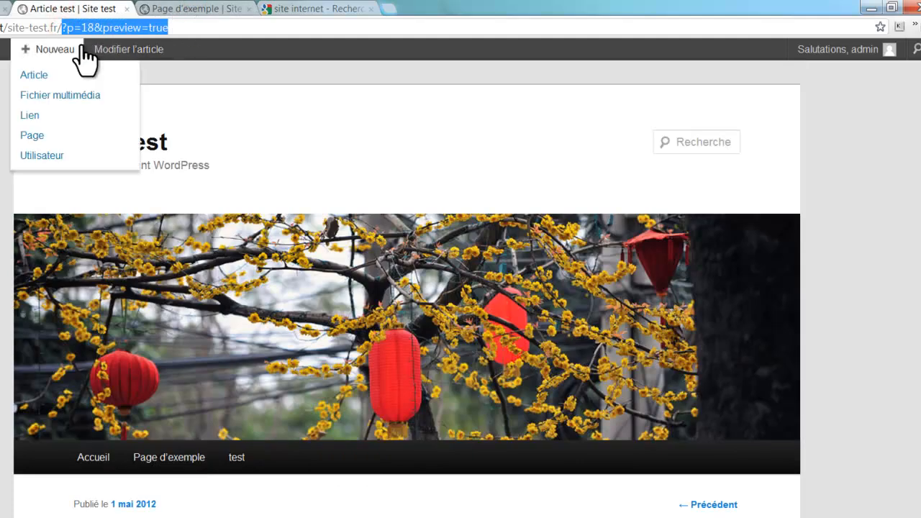
{"action": "mouse_move", "coordinate": [70, 46]}
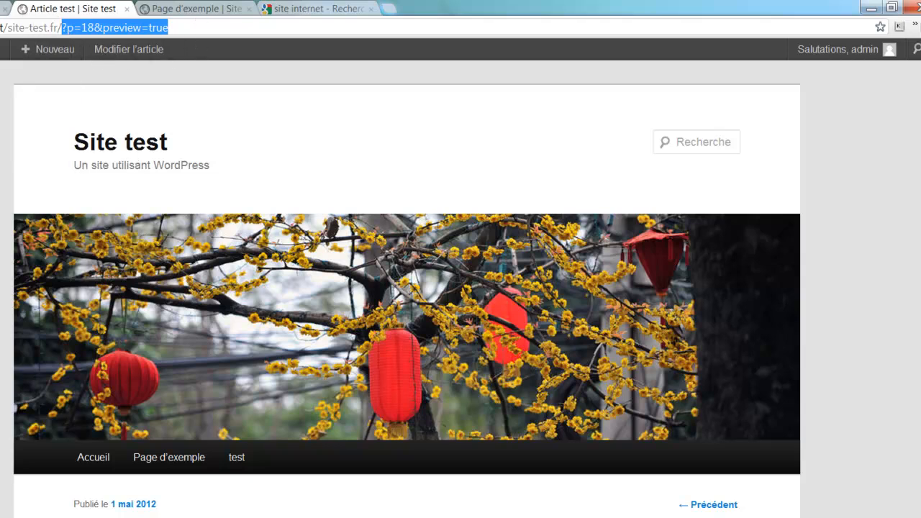
{"action": "left_click", "coordinate": [1, 9]}
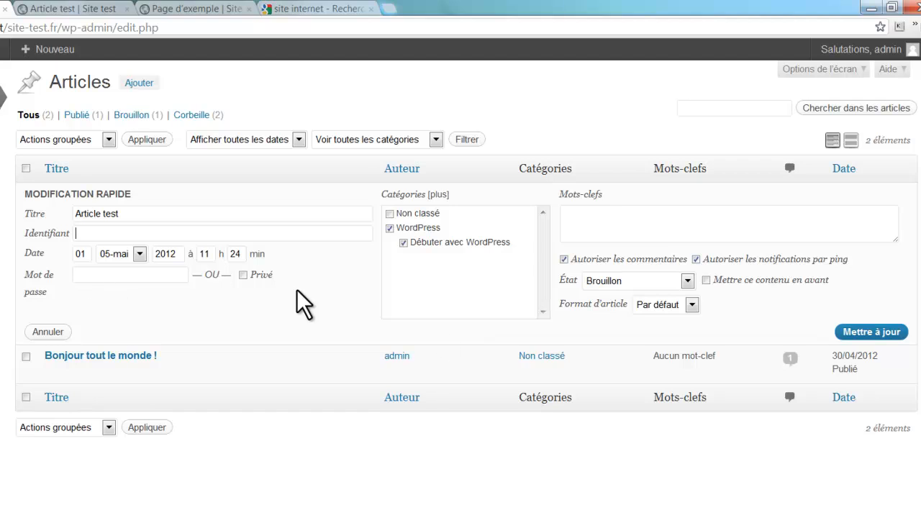
Step: Disallow comments on "Article test" in its quick edit options and update the article
{"action": "left_click", "coordinate": [118, 273]}
{"action": "left_click", "coordinate": [265, 308]}
{"action": "left_click", "coordinate": [566, 260]}
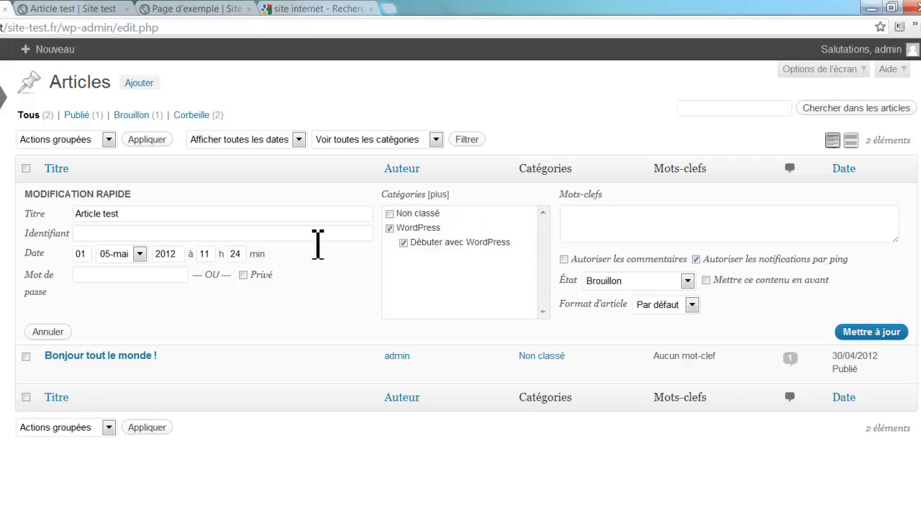
{"action": "left_click", "coordinate": [892, 334]}
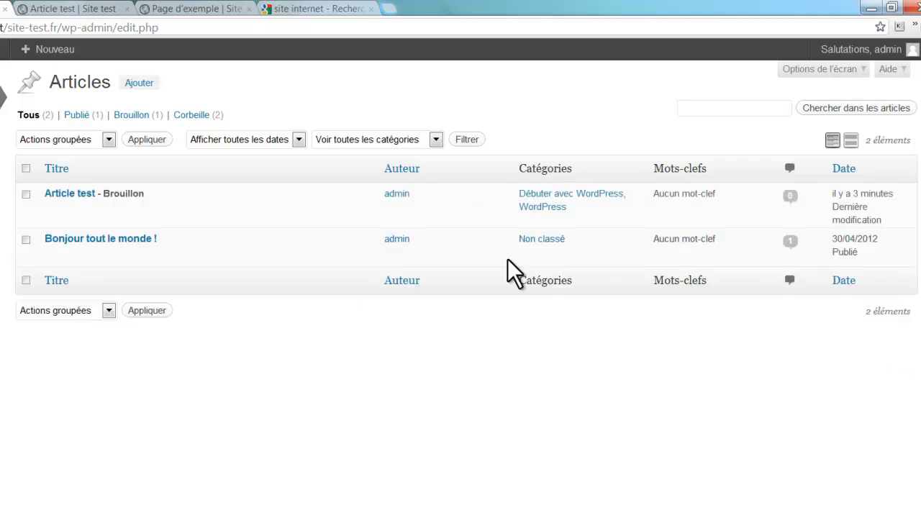
Step: Open the "Article test" draft in the full article editor
{"action": "left_click", "coordinate": [68, 192]}
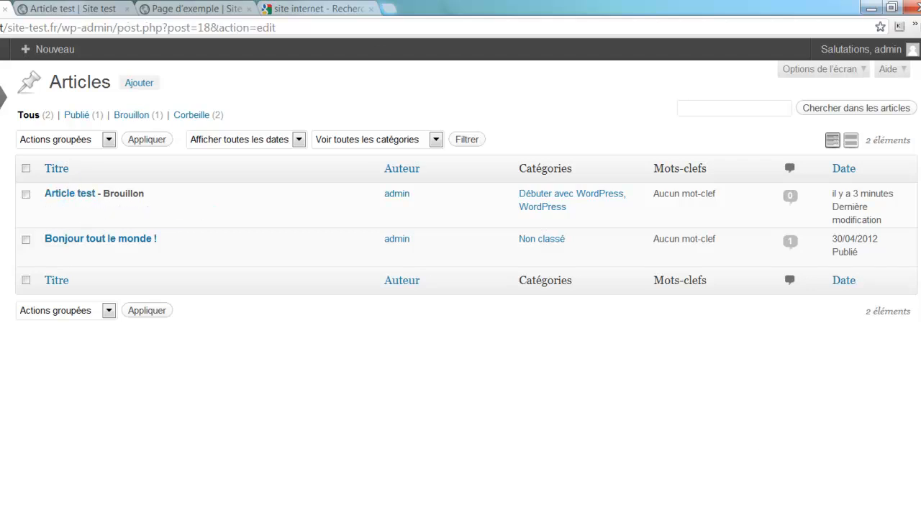